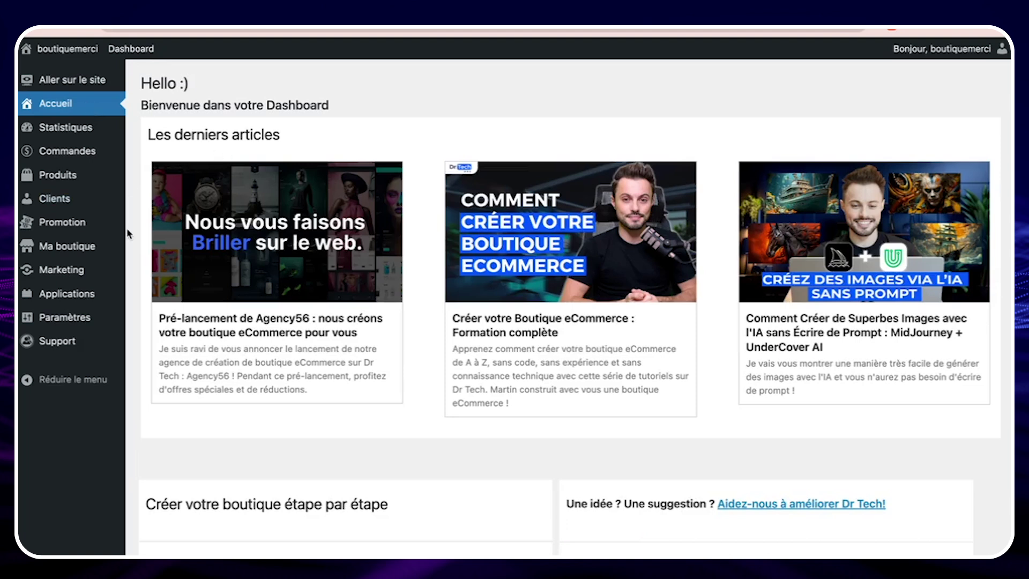
Search the full list of applications for "pixel" and activate Divi Pixel
mouse_move(75, 294)
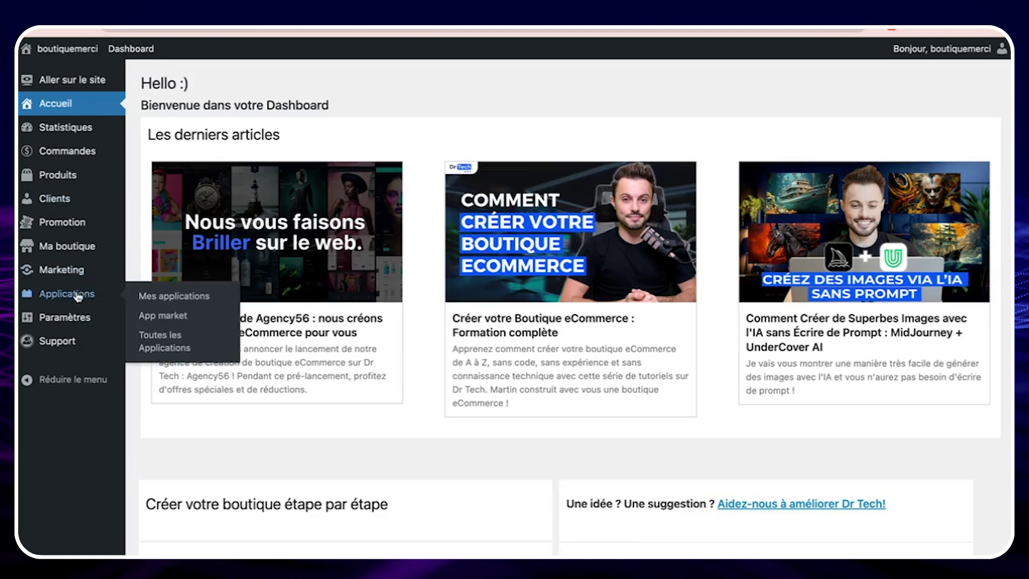
left_click(164, 349)
left_click(859, 97)
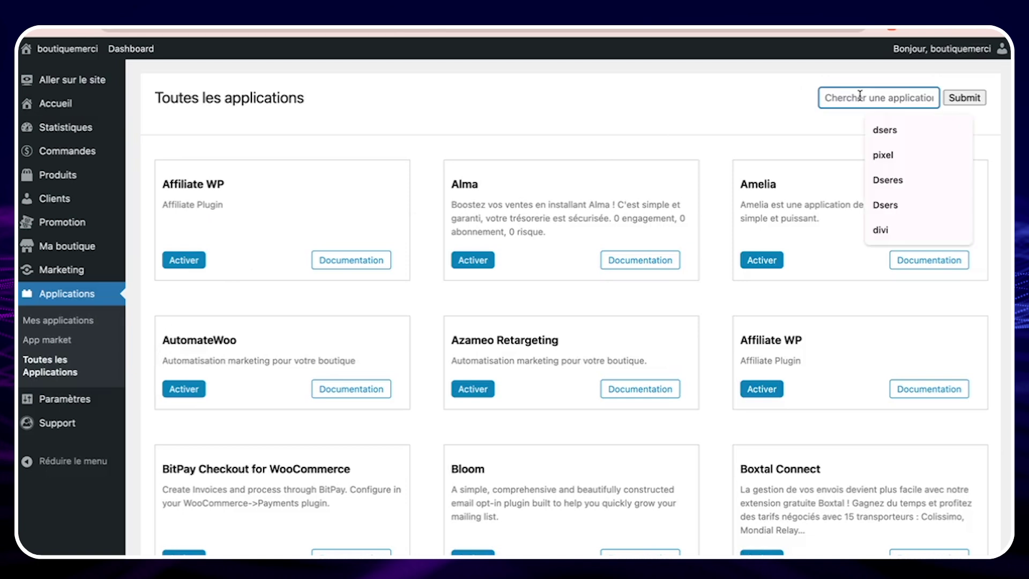
type("pixel")
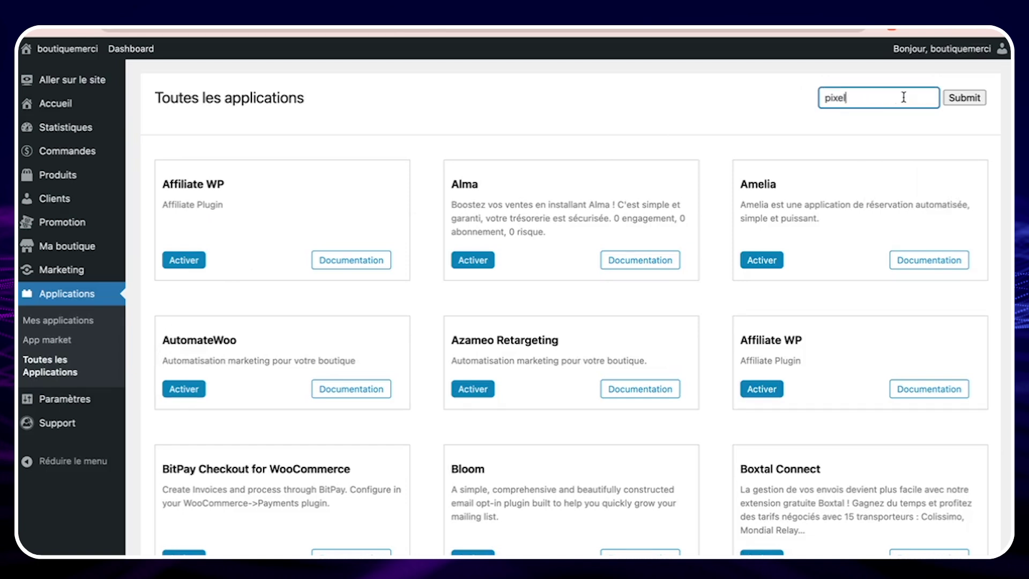
left_click(956, 101)
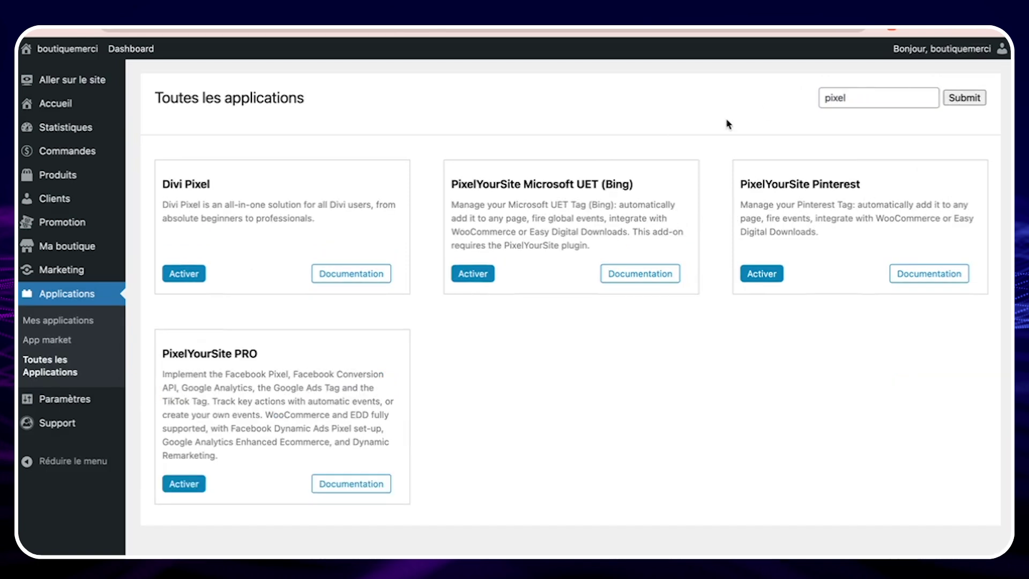
left_click(183, 275)
Add a new section with a single-column row between the LIN FUSION hero and the "L'Elegance du Lin" section
mouse_move(70, 252)
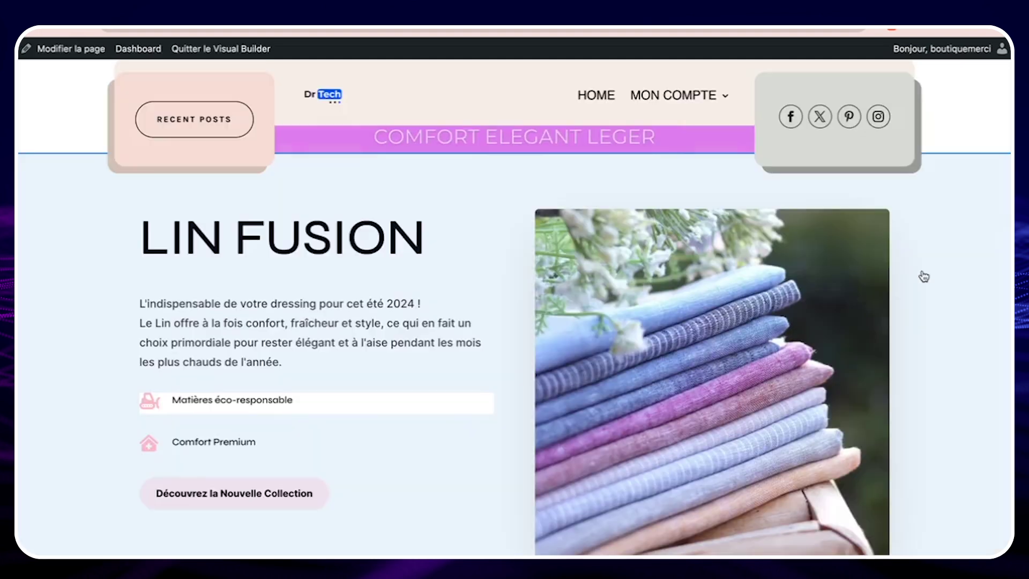
scroll(923, 276, "down", 2)
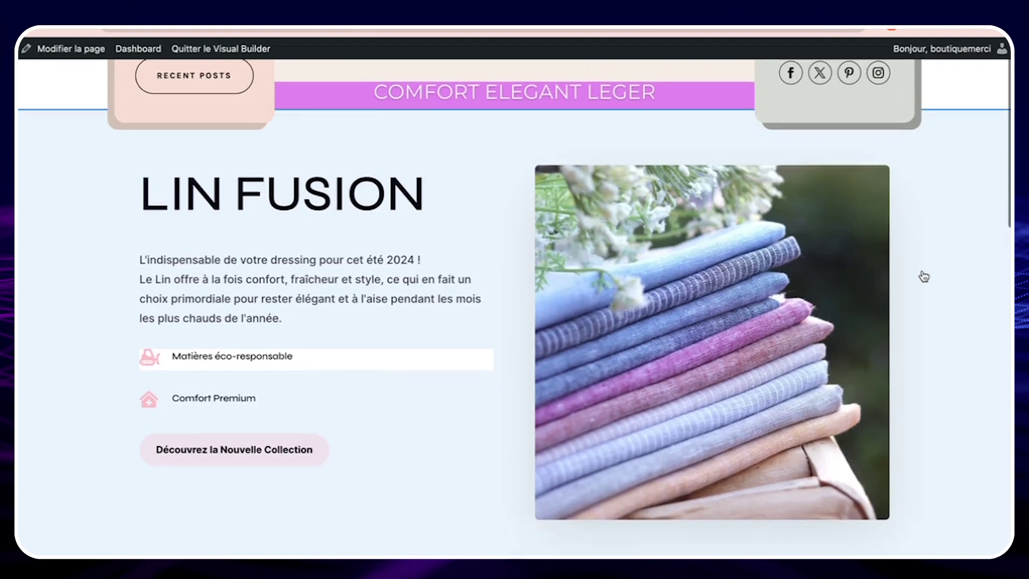
scroll(923, 276, "down", 3)
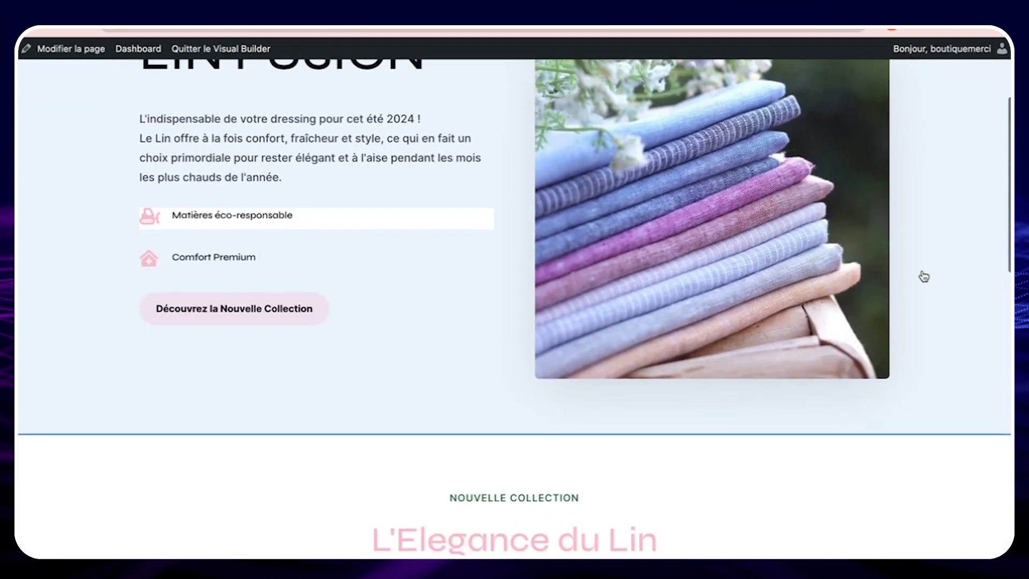
scroll(923, 276, "down", 3)
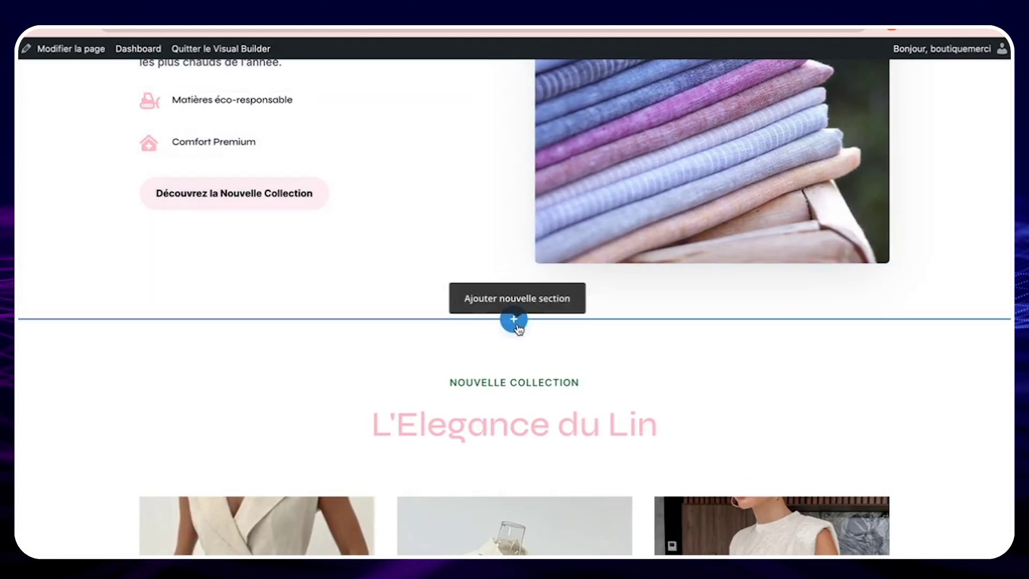
left_click(514, 320)
left_click(425, 426)
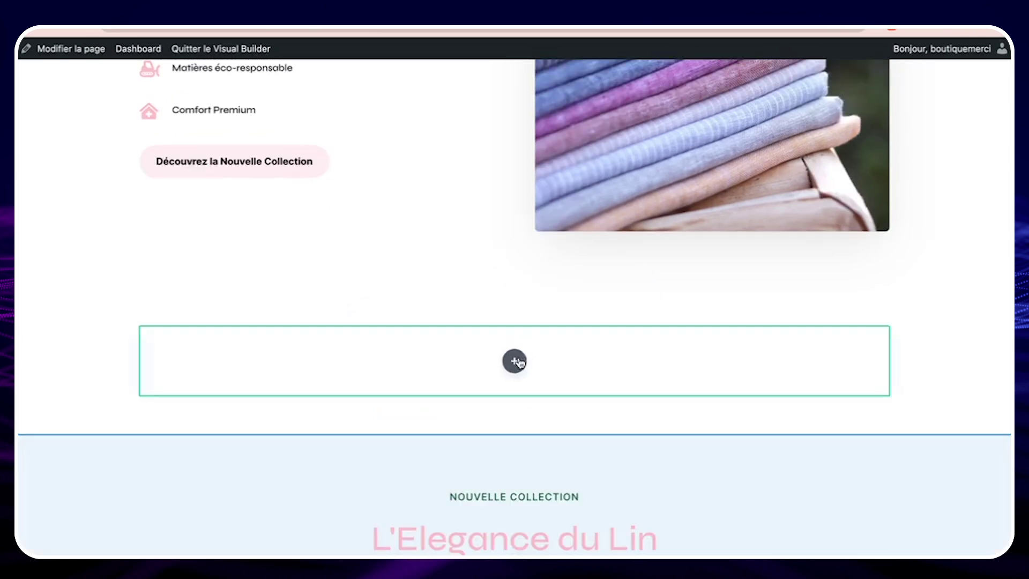
Insert a Pixel Before After Slider module into the new empty row
left_click(514, 361)
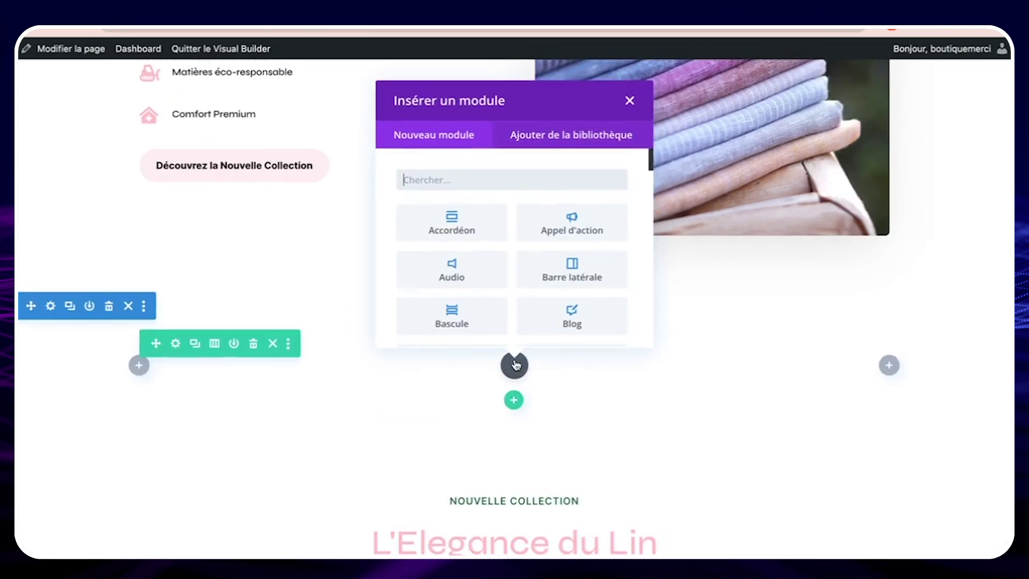
type("pixe")
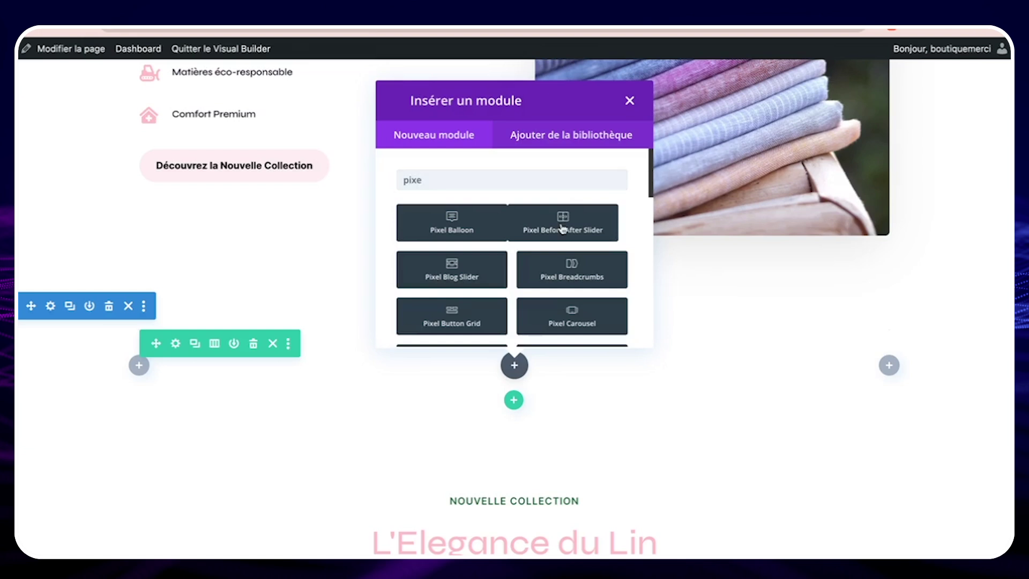
left_click(562, 230)
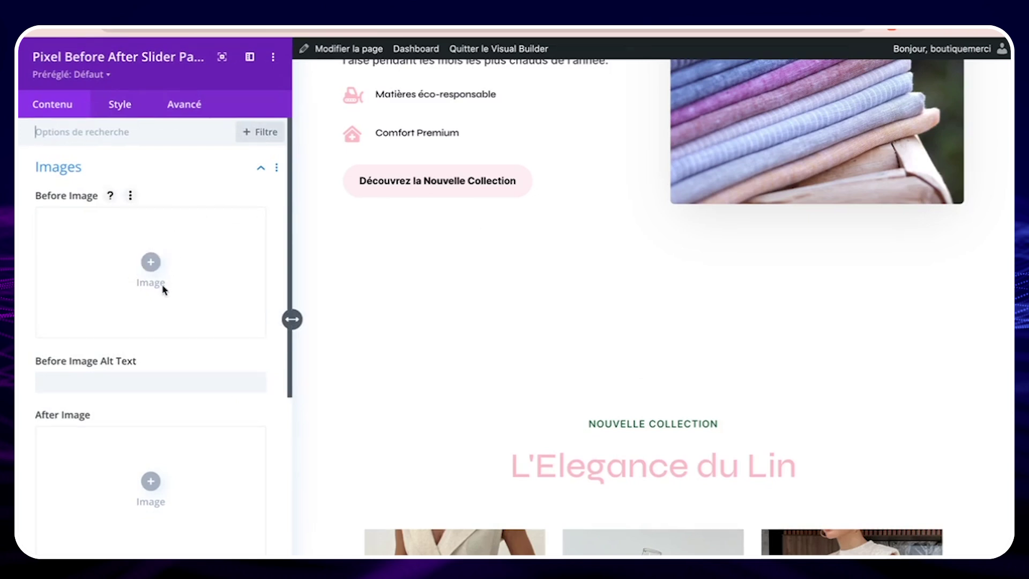
Set the slider's Before Image to Salles.png, the yellow-teeth picture, from the media library
scroll(165, 290, "down", 1)
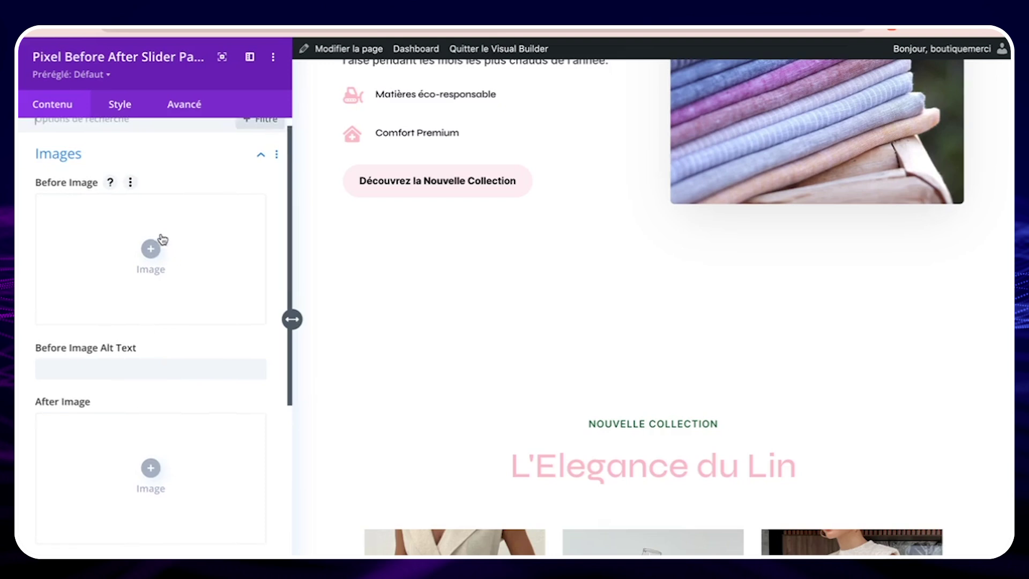
scroll(137, 392, "down", 3)
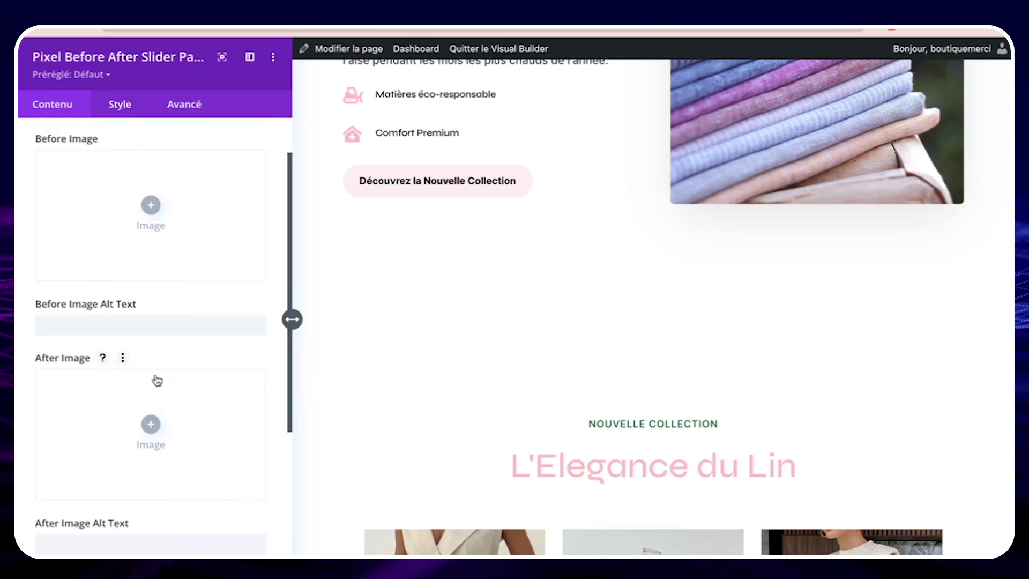
scroll(179, 379, "up", 4)
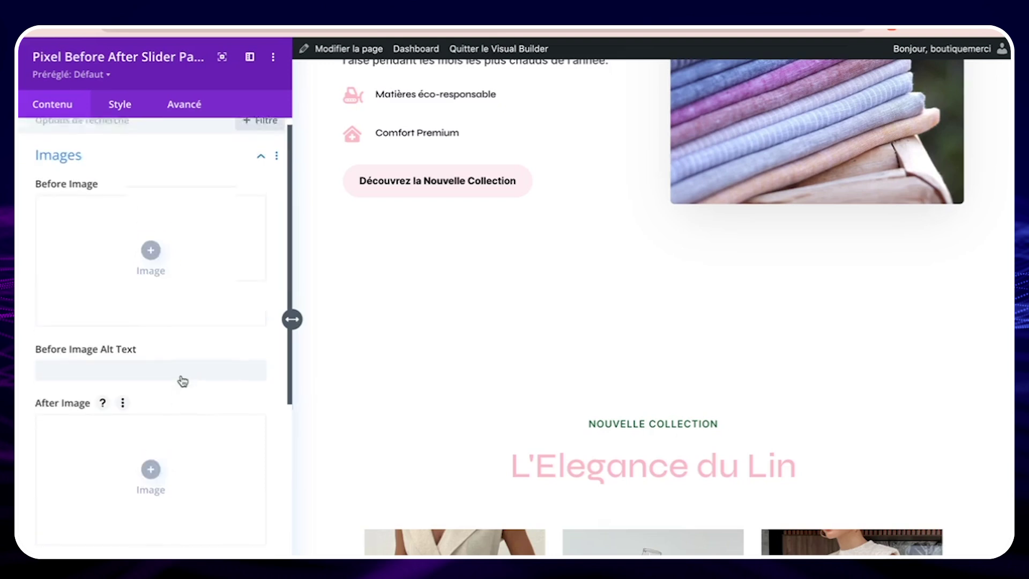
left_click(151, 259)
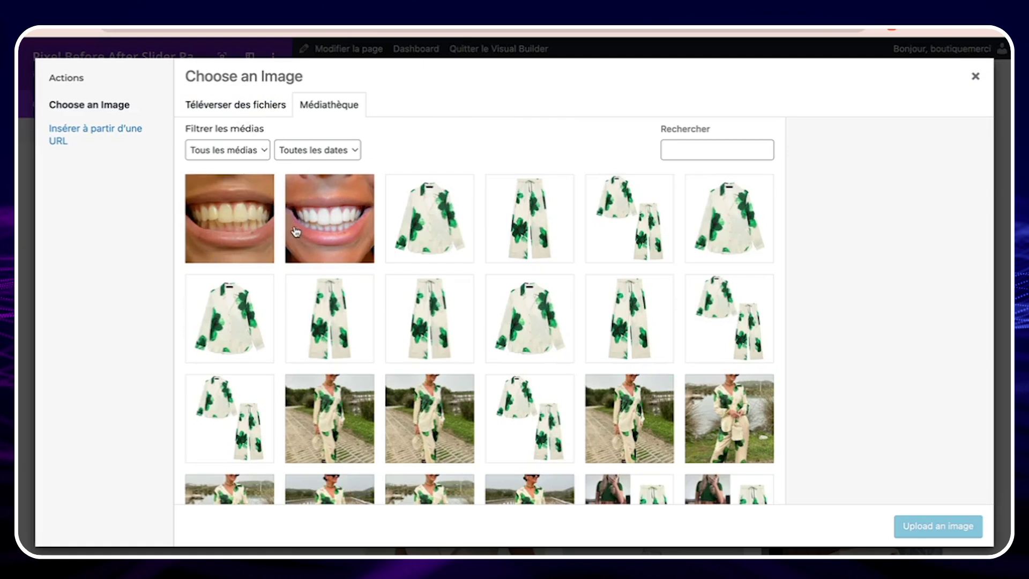
left_click(251, 108)
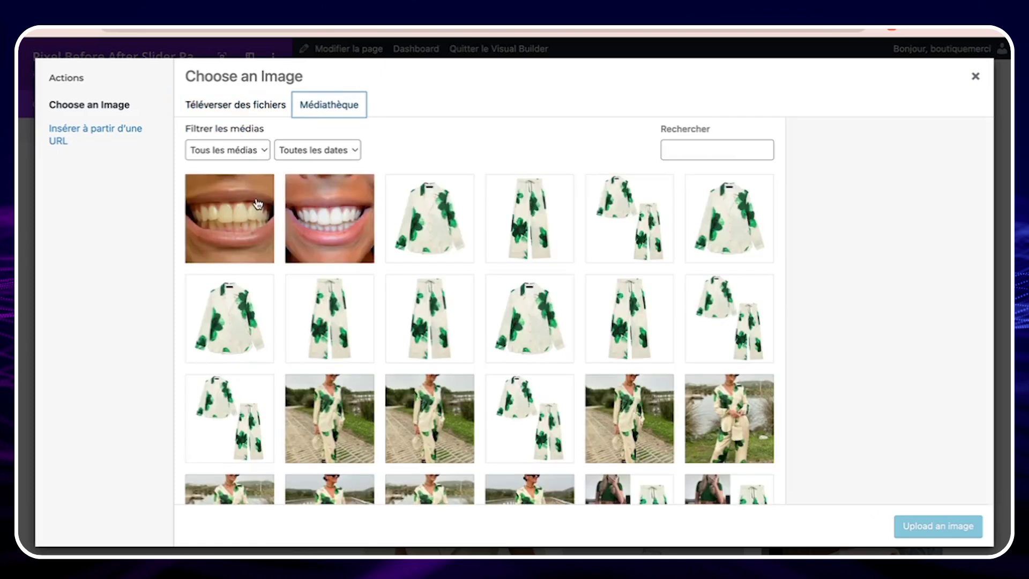
left_click(257, 203)
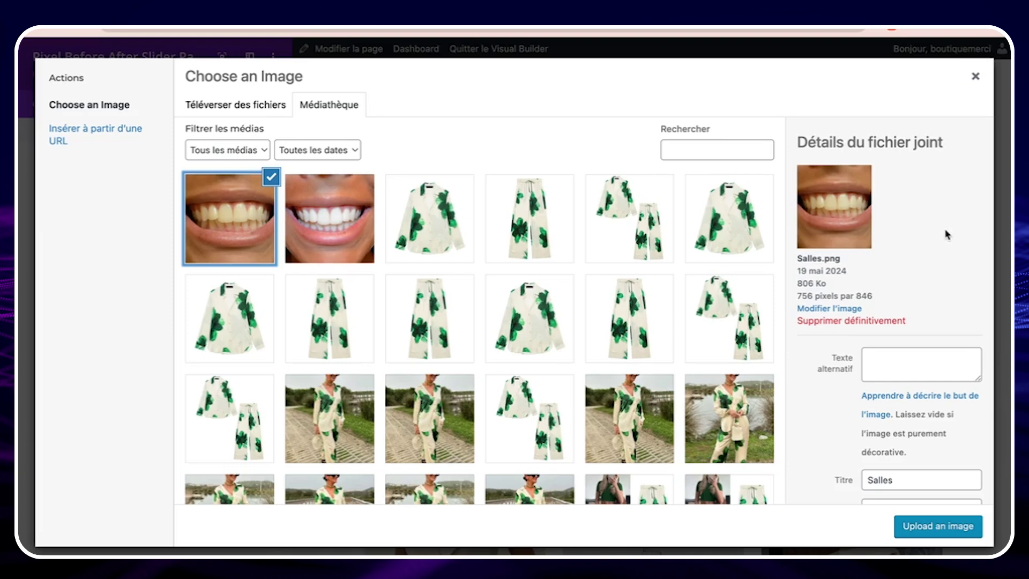
scroll(920, 239, "down", 2)
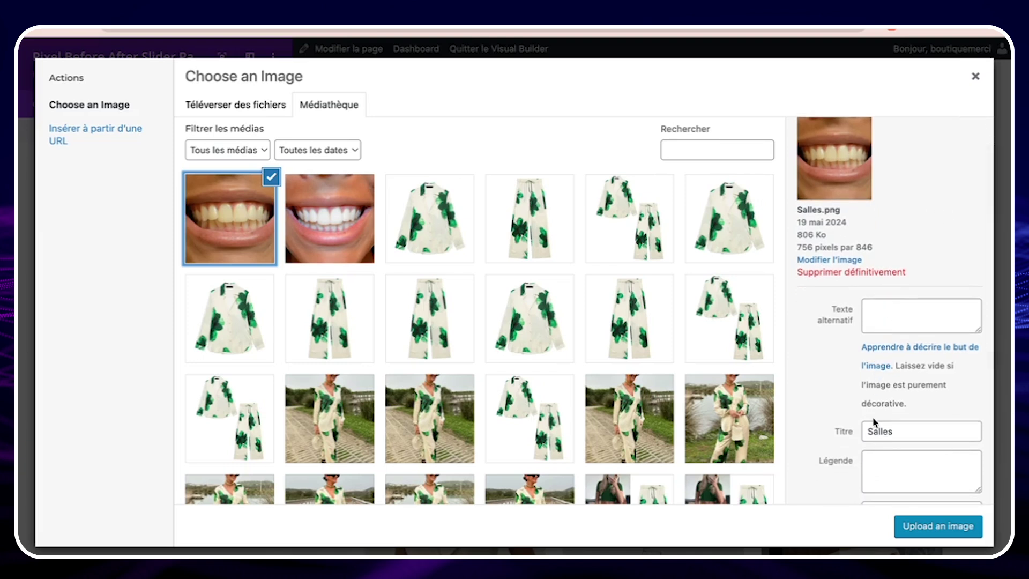
left_click(938, 527)
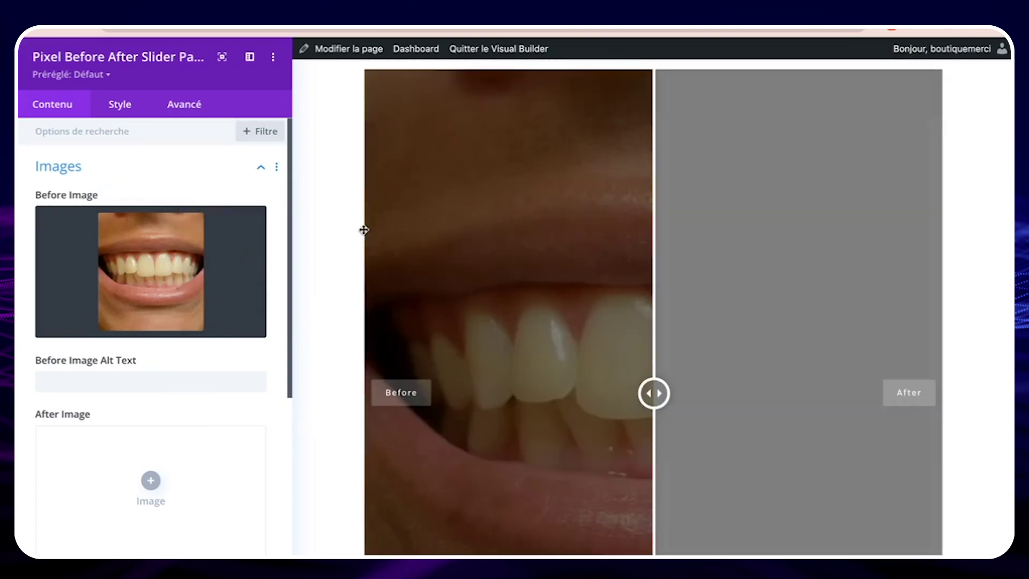
Set the Before Image alt text to "dents salles"
scroll(211, 387, "down", 2)
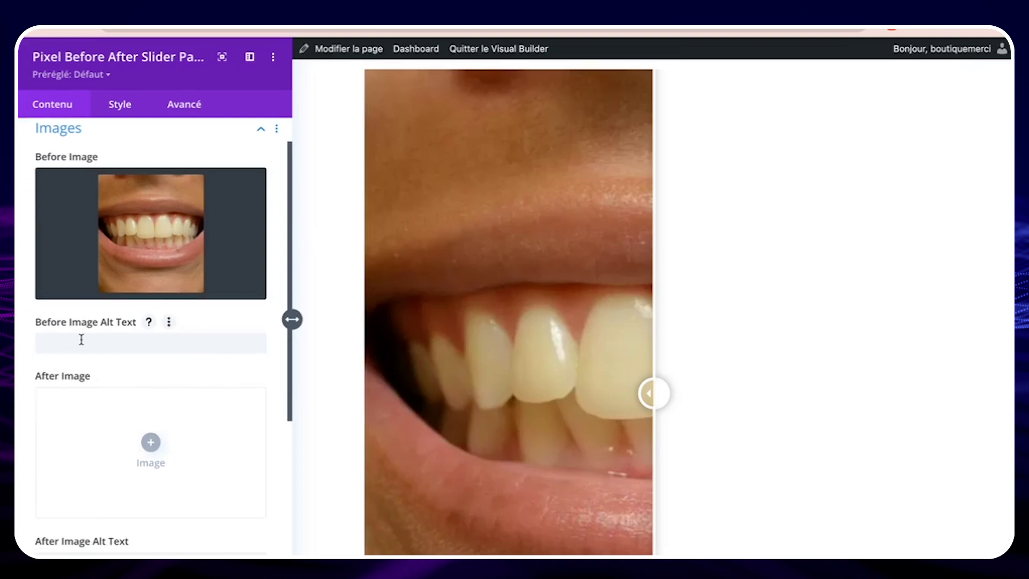
left_click(92, 342)
type("dents salles")
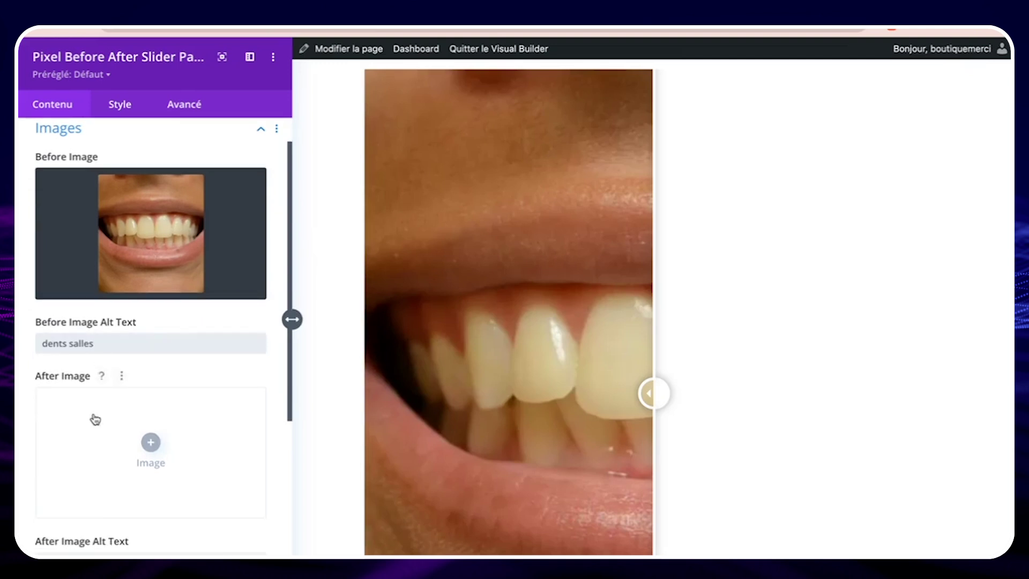
Set the After Image to Propres.png from the media library, with the alt text "dents propres"
scroll(91, 418, "down", 1)
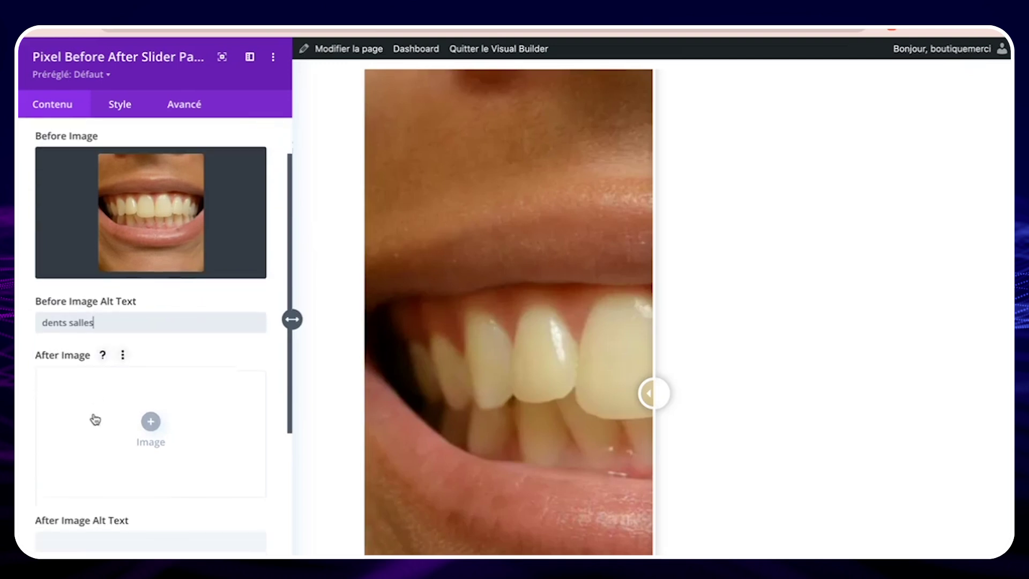
left_click(152, 408)
left_click(338, 206)
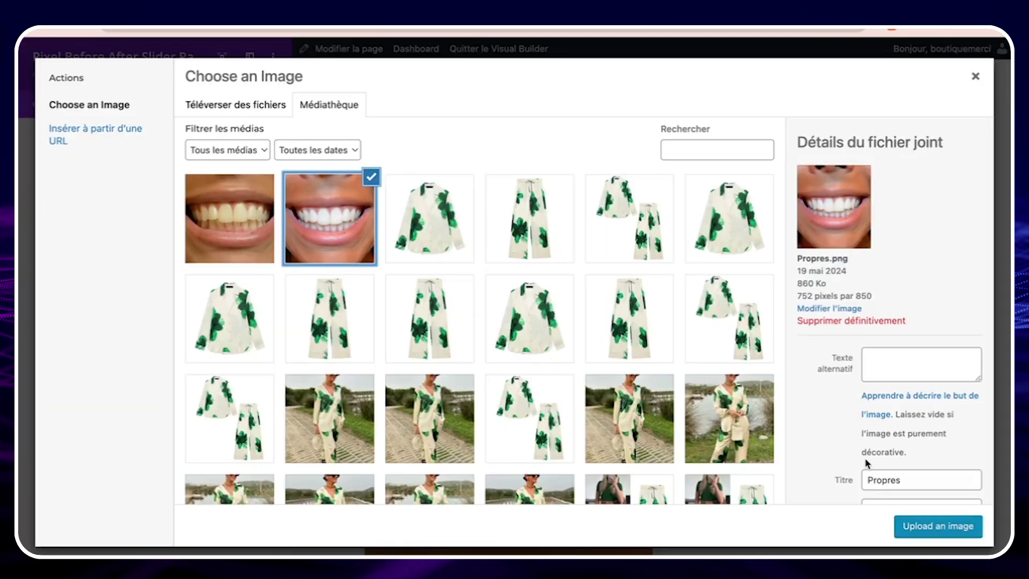
left_click(964, 531)
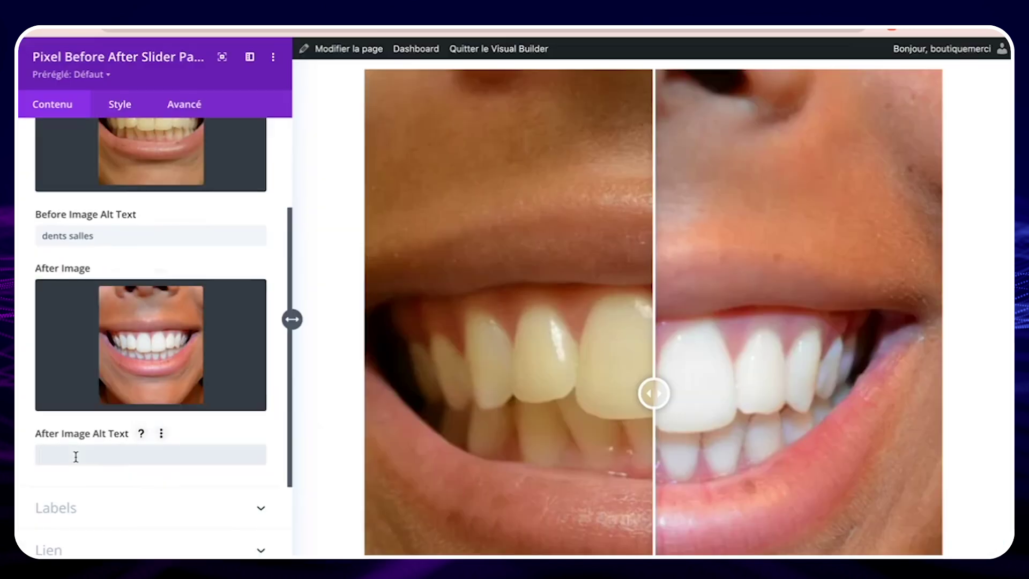
type("dents propre")
scroll(103, 321, "up", 1)
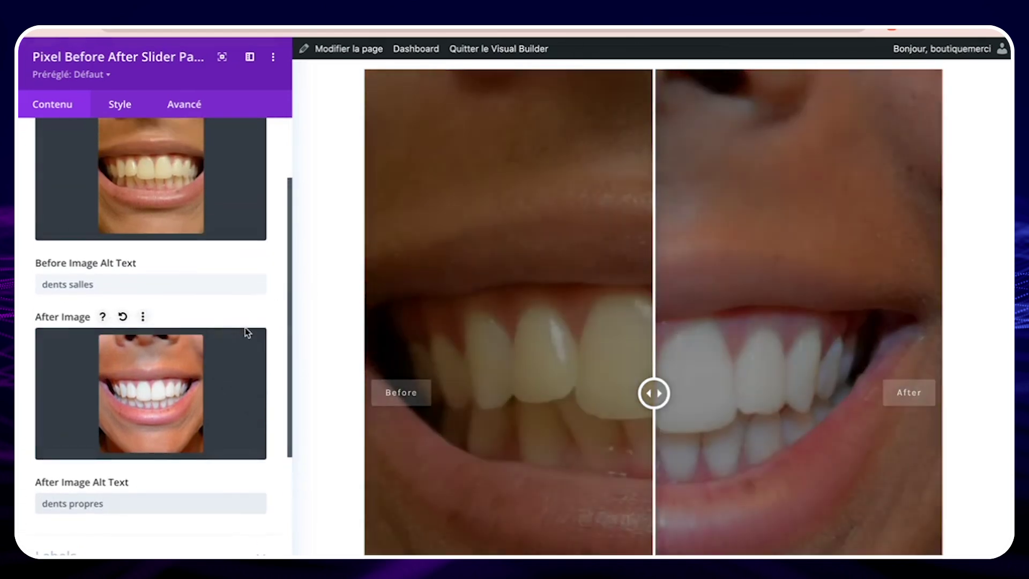
Examine the before and after label settings and the slider's style options for direction, start offset, and slider and handle colors
scroll(192, 428, "down", 1)
scroll(192, 429, "down", 1)
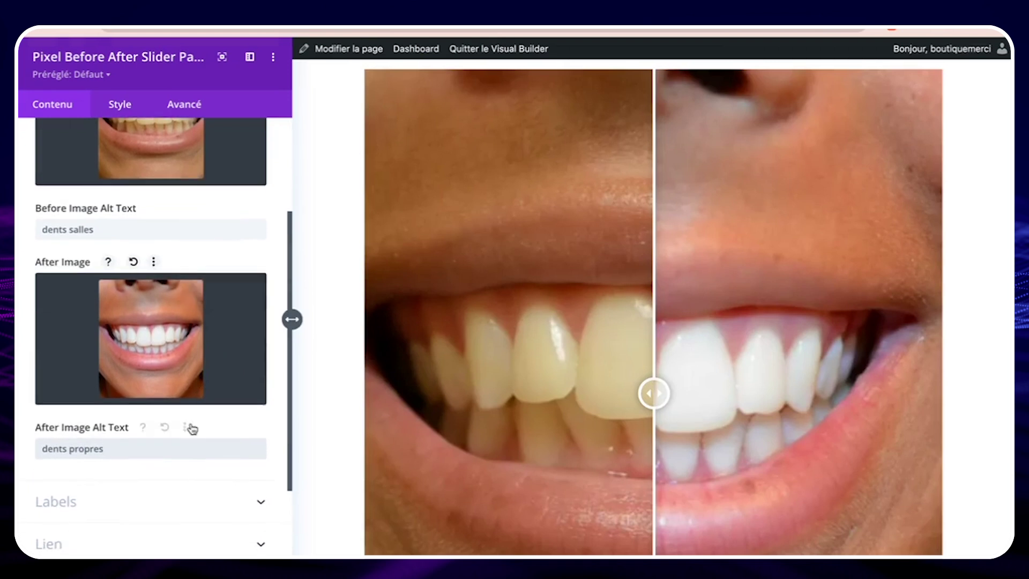
scroll(191, 427, "down", 1)
scroll(191, 423, "down", 2)
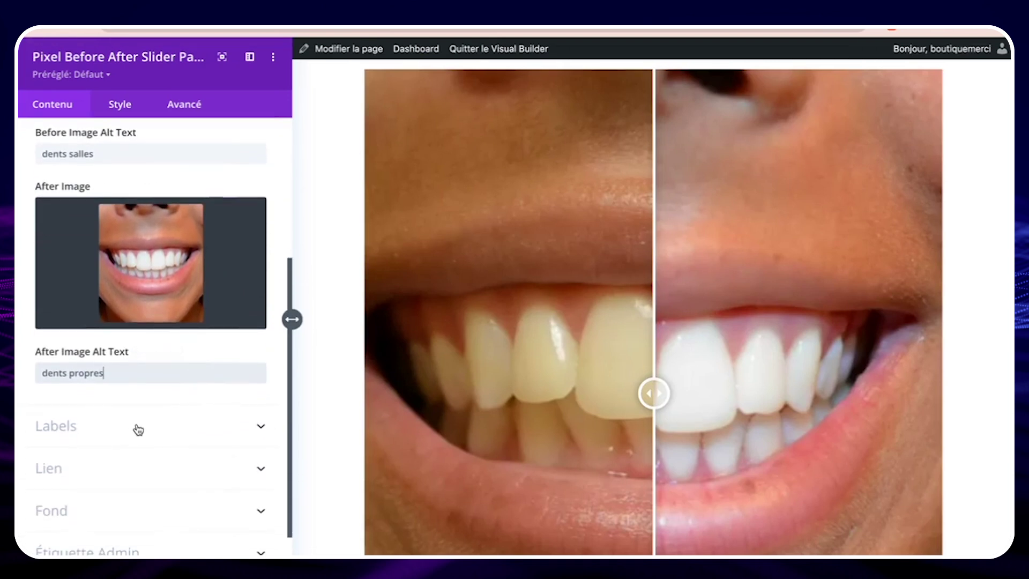
left_click(138, 429)
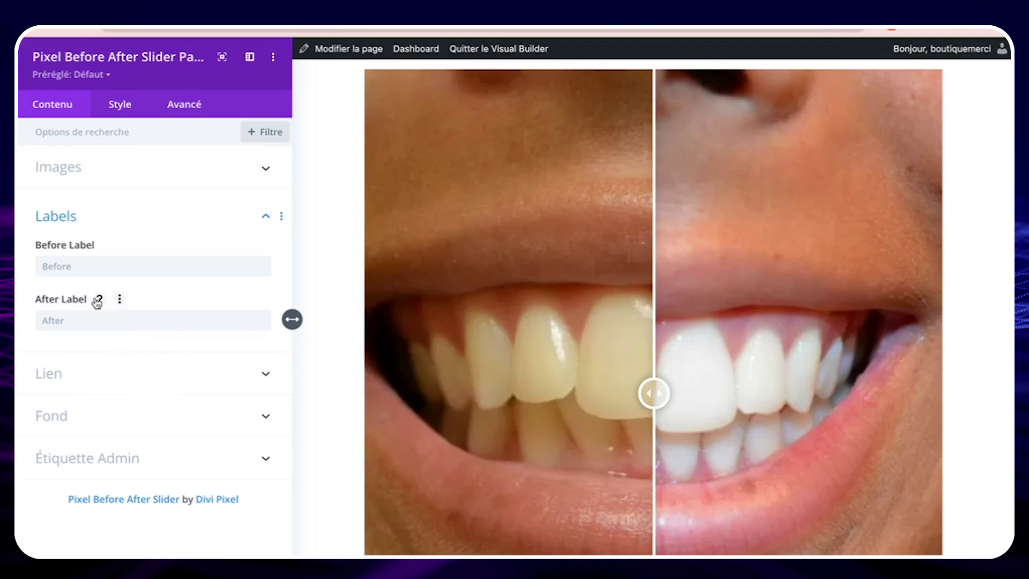
left_click(114, 104)
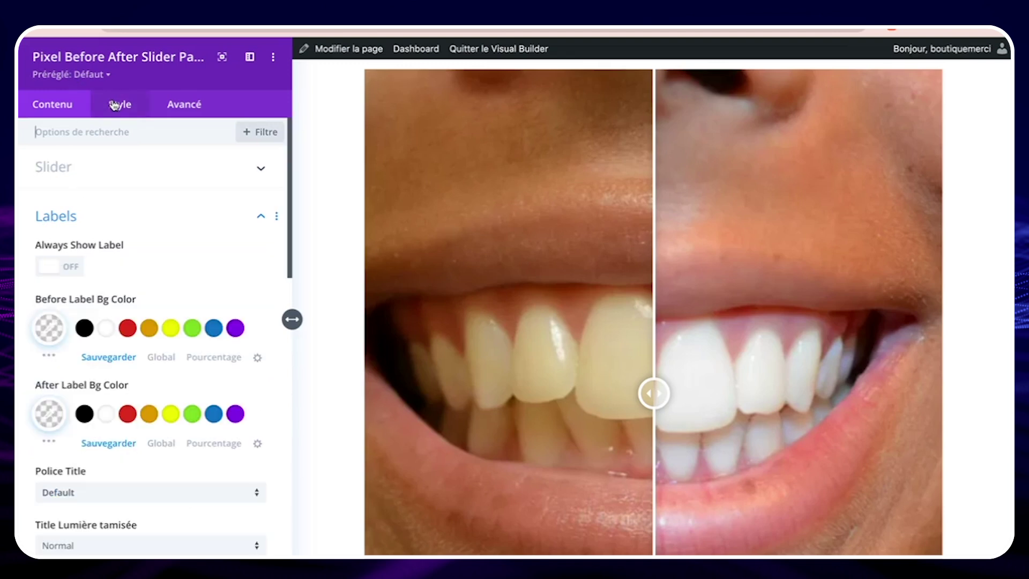
left_click(107, 172)
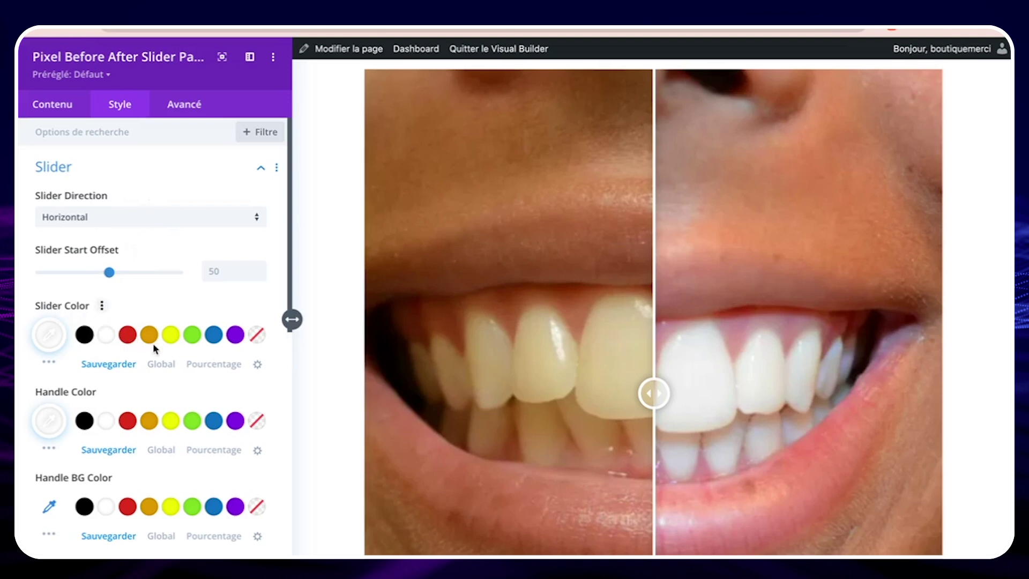
scroll(154, 348, "down", 2)
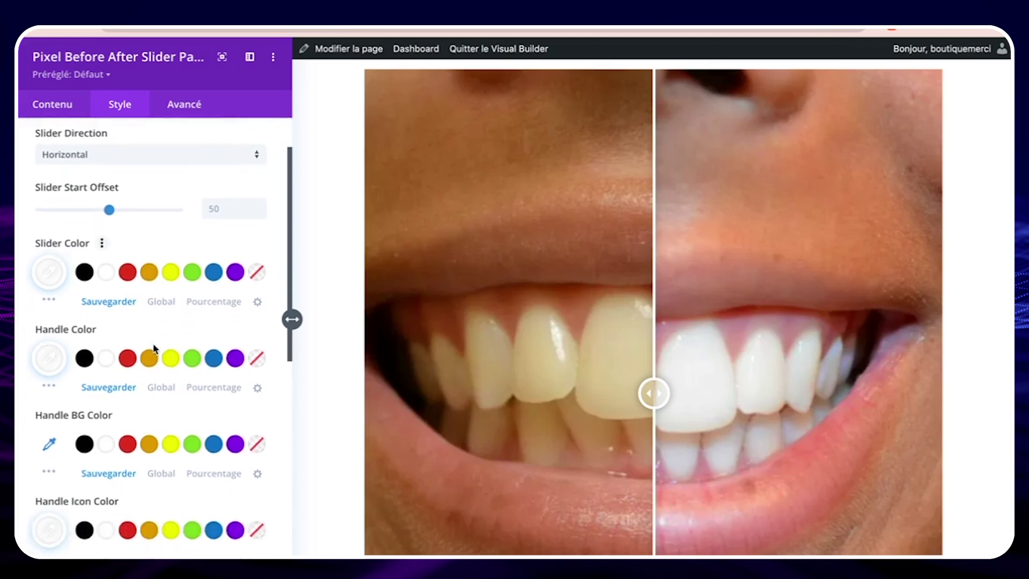
scroll(154, 348, "down", 2)
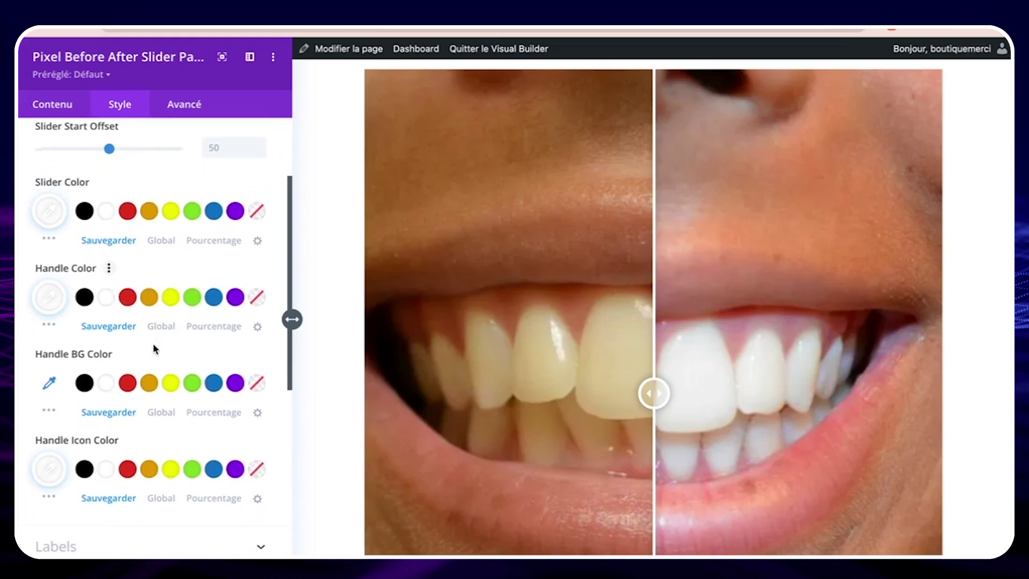
scroll(153, 349, "down", 1)
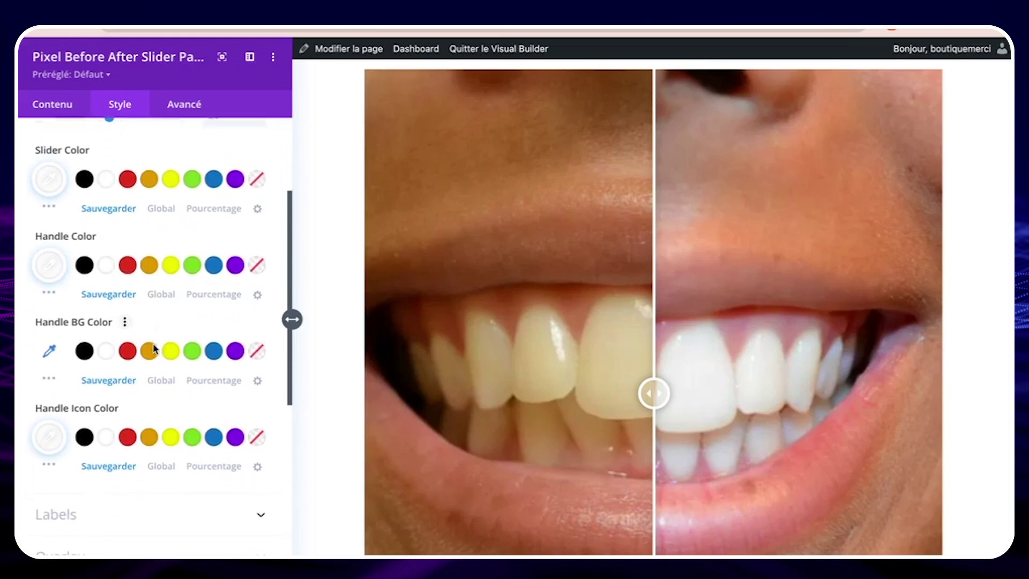
scroll(154, 348, "up", 3)
left_click(231, 241)
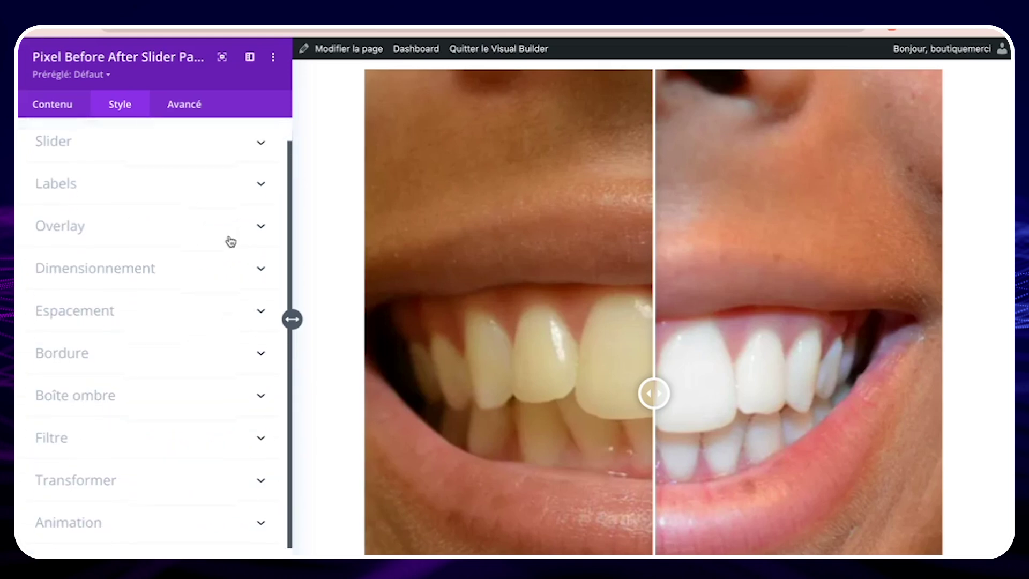
Reduce the slider module's width to 57% in its sizing settings and keep the module changes
left_click(261, 268)
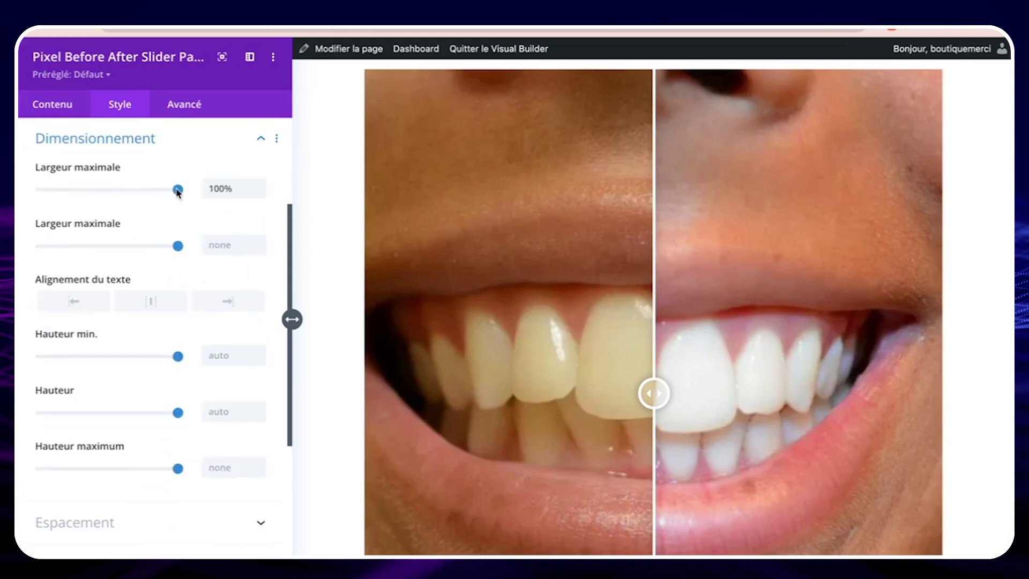
left_click_drag(178, 190, 118, 191)
scroll(184, 471, "down", 3)
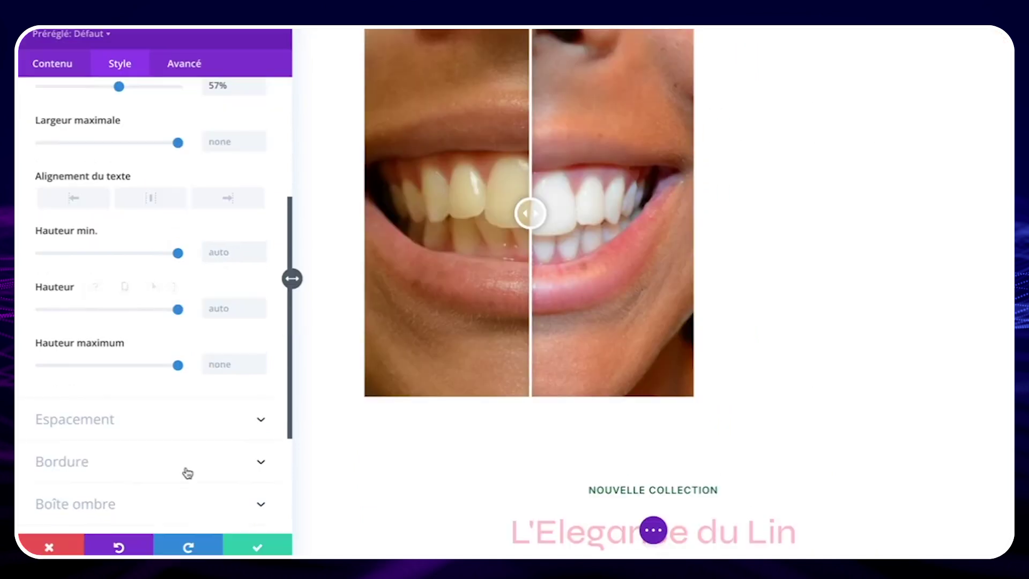
left_click(250, 548)
Save the home page with the resized before/after slider
scroll(313, 418, "down", 3)
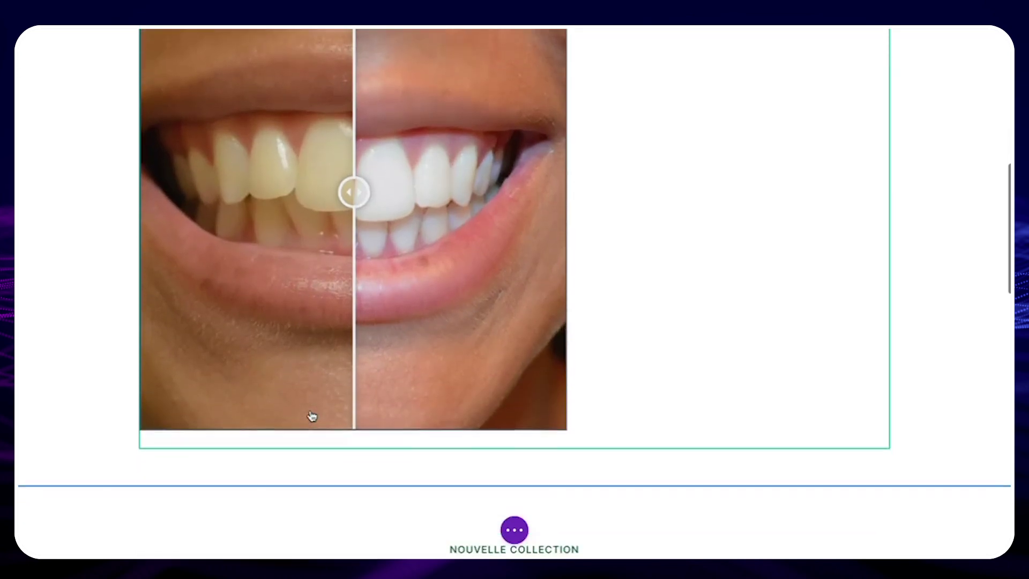
scroll(312, 418, "up", 2)
scroll(313, 417, "down", 3)
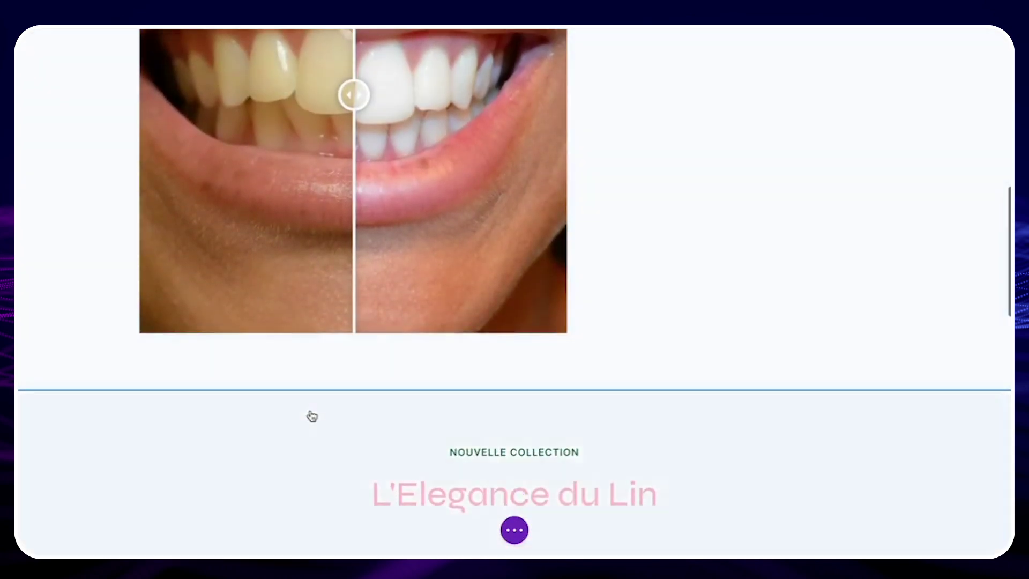
scroll(311, 416, "up", 2)
left_click(515, 530)
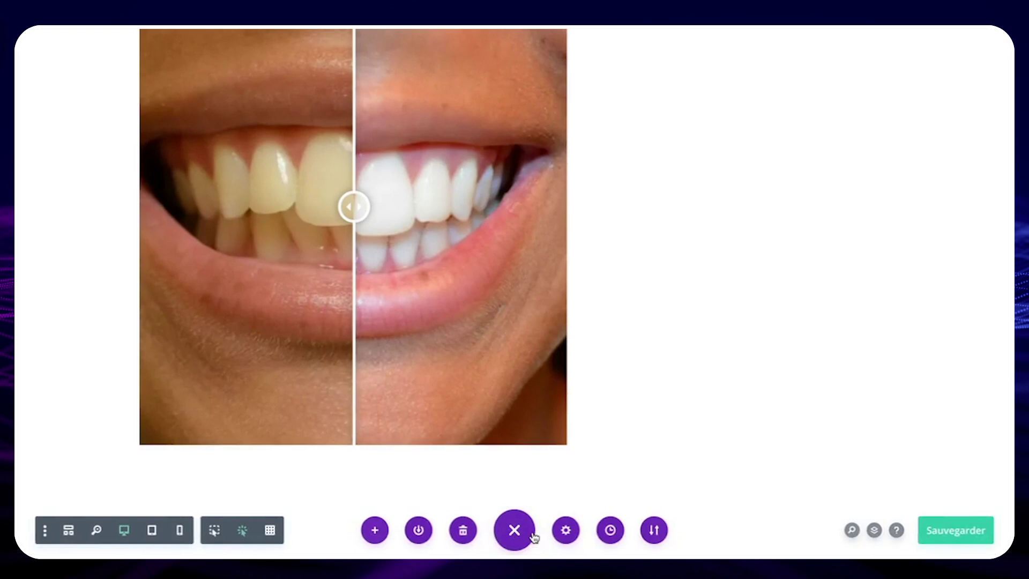
left_click(963, 536)
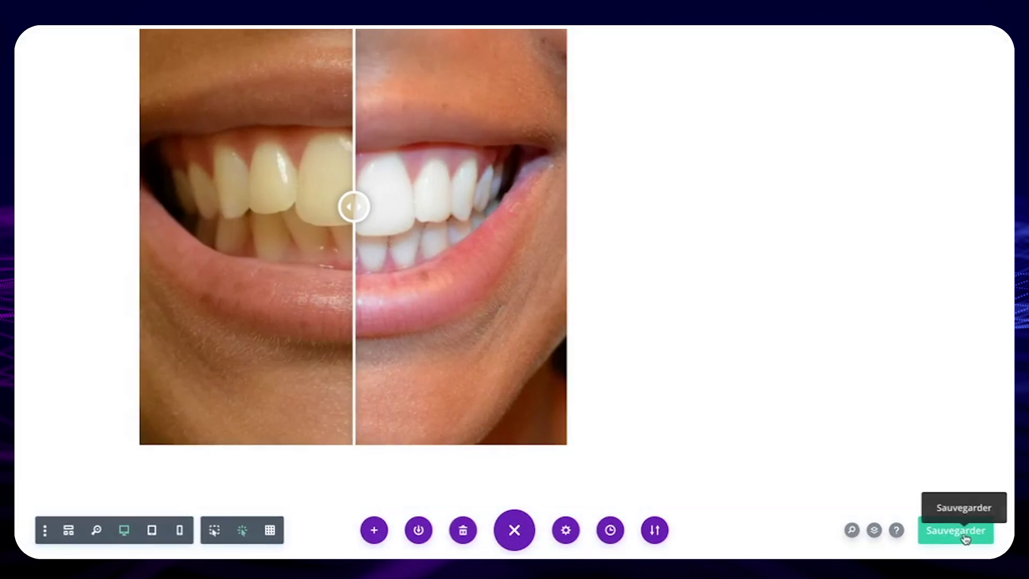
left_click(963, 536)
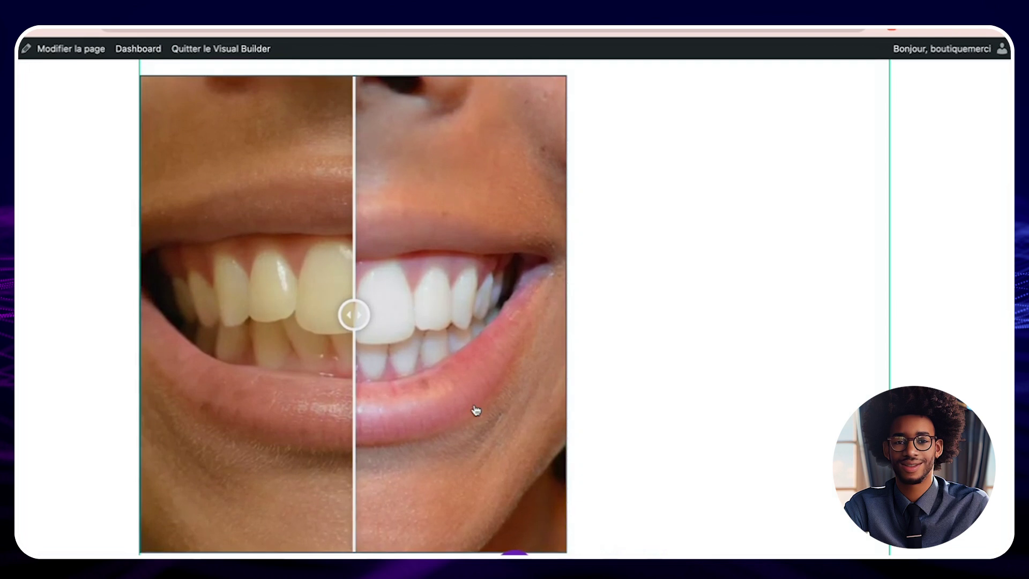
Exit the Visual Builder and test the before/after slider on the live home page, moving its handle toward the After side
scroll(363, 340, "up", 2)
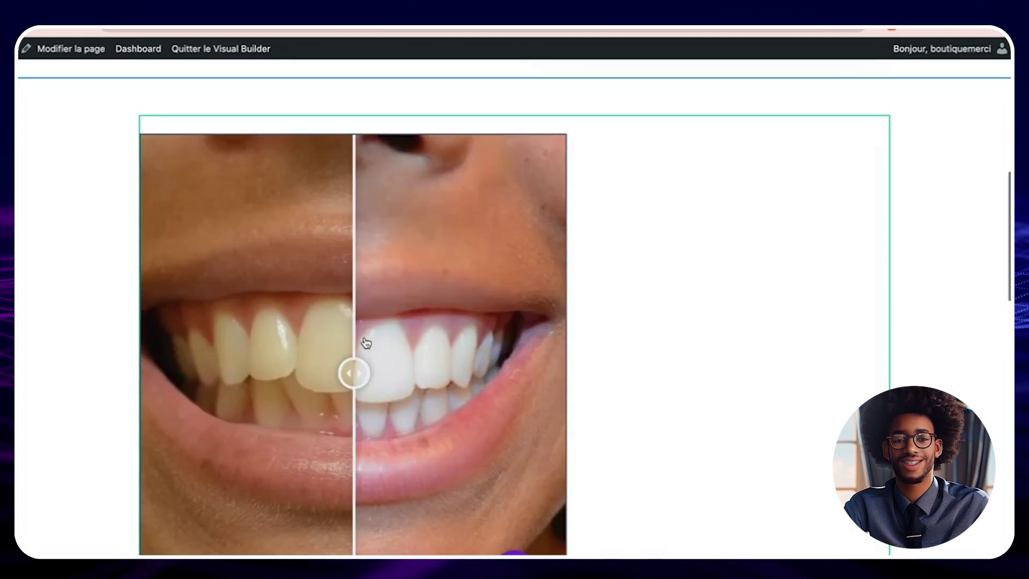
left_click(224, 49)
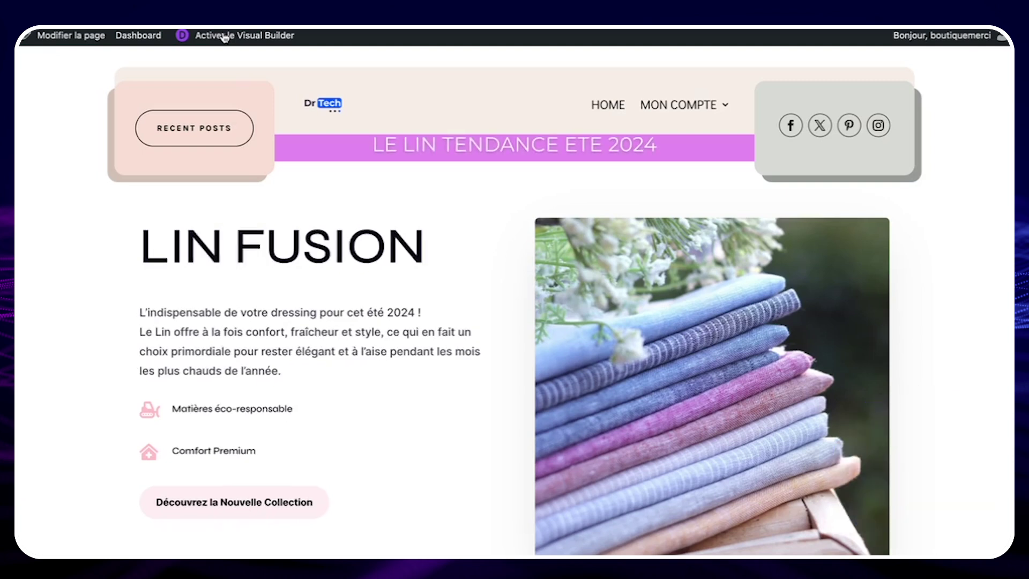
scroll(645, 268, "down", 3)
scroll(644, 268, "down", 5)
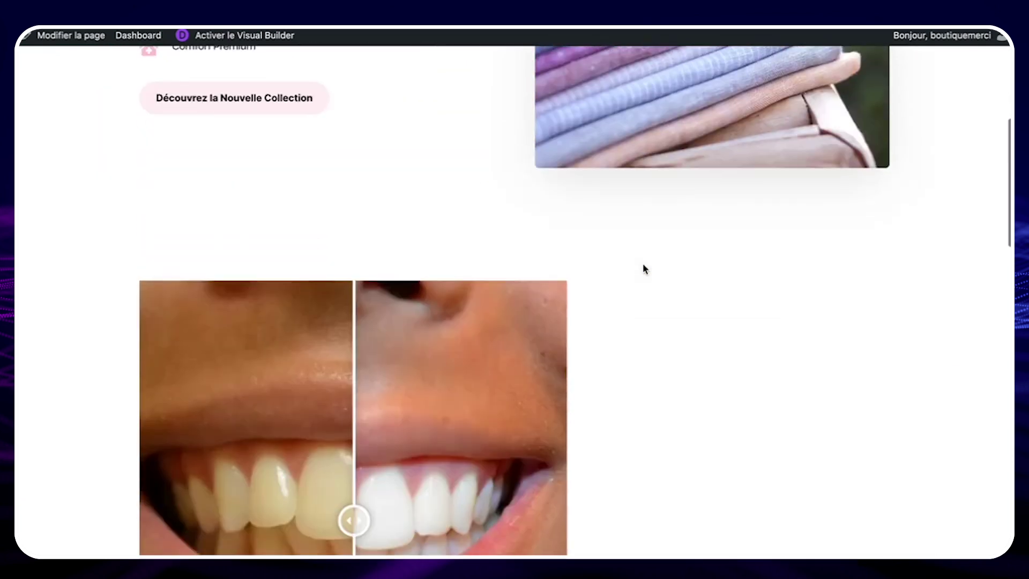
scroll(428, 343, "down", 2)
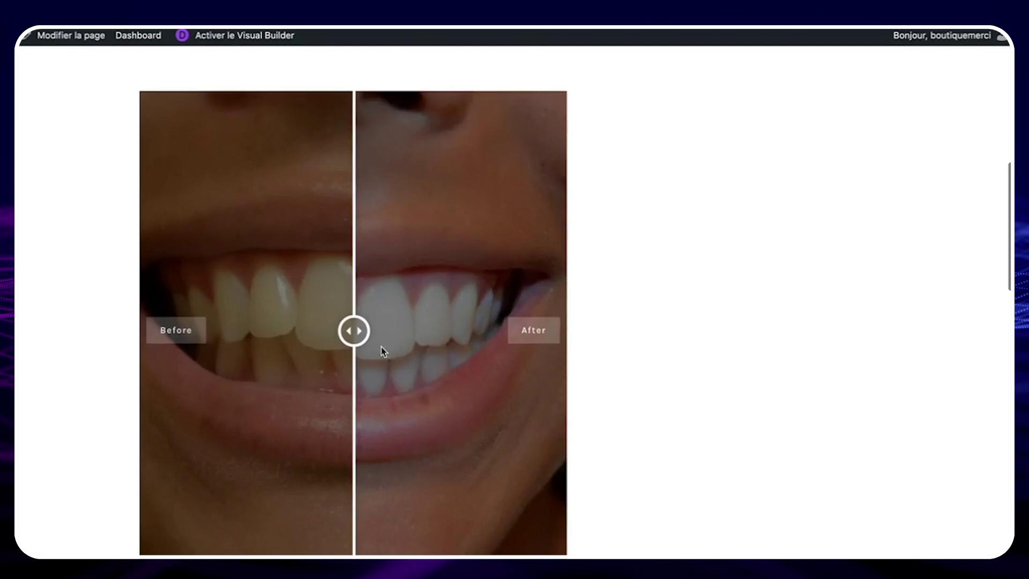
left_click_drag(357, 336, 489, 330)
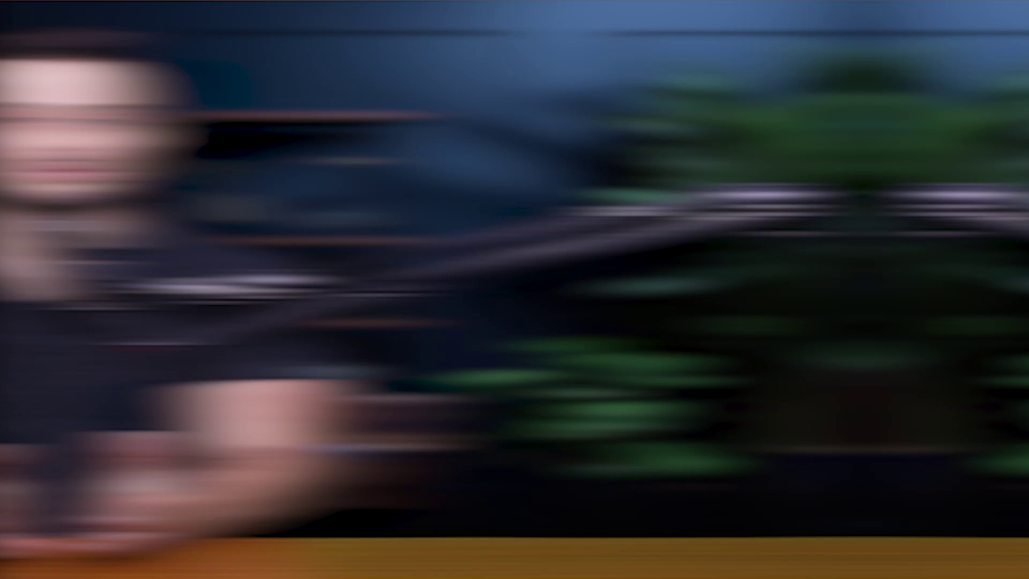